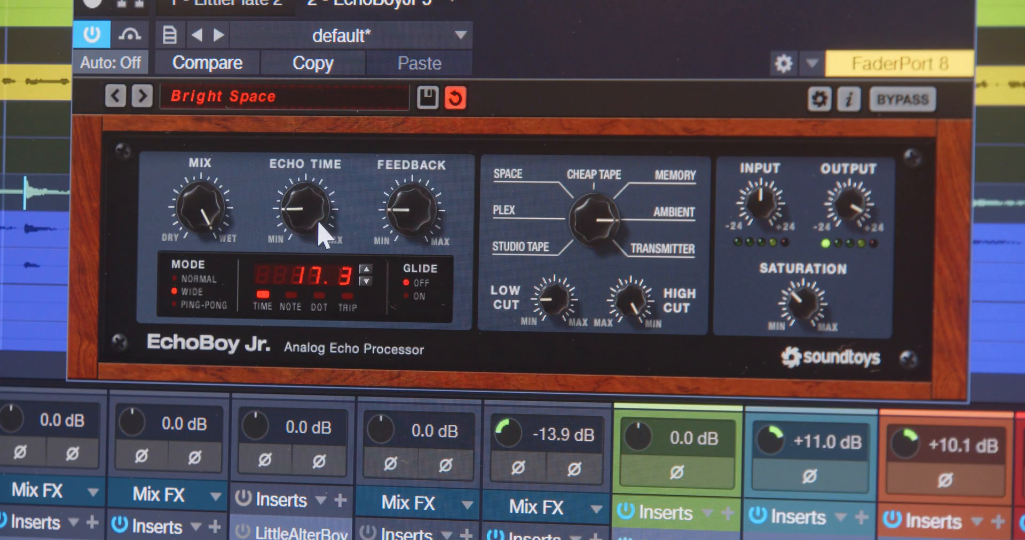
Sweep EchoBoy Jr.'s echo time, ending at 61.3, and raise the feedback to just past the midpoint
left_click_drag(318, 224, 322, 194)
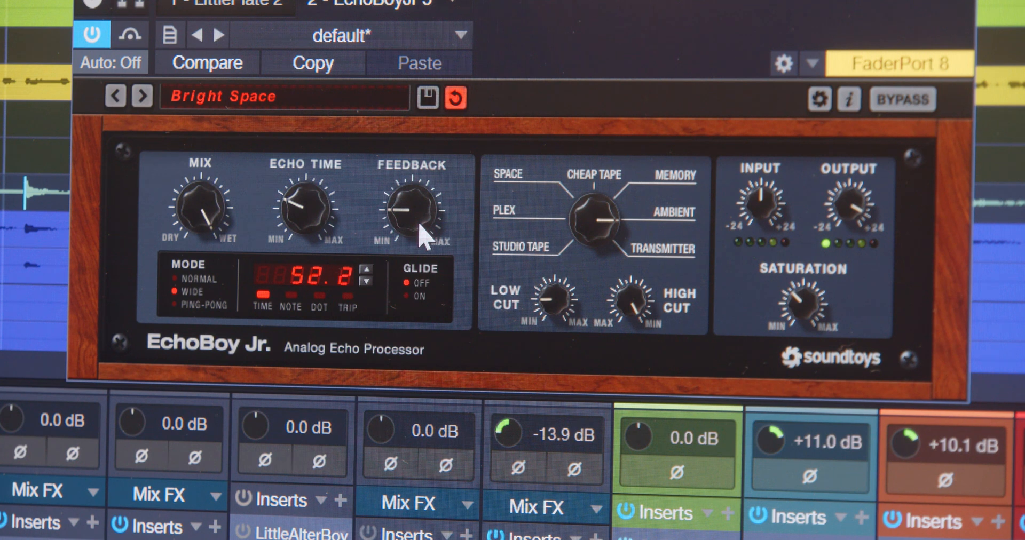
left_click_drag(325, 228, 323, 248)
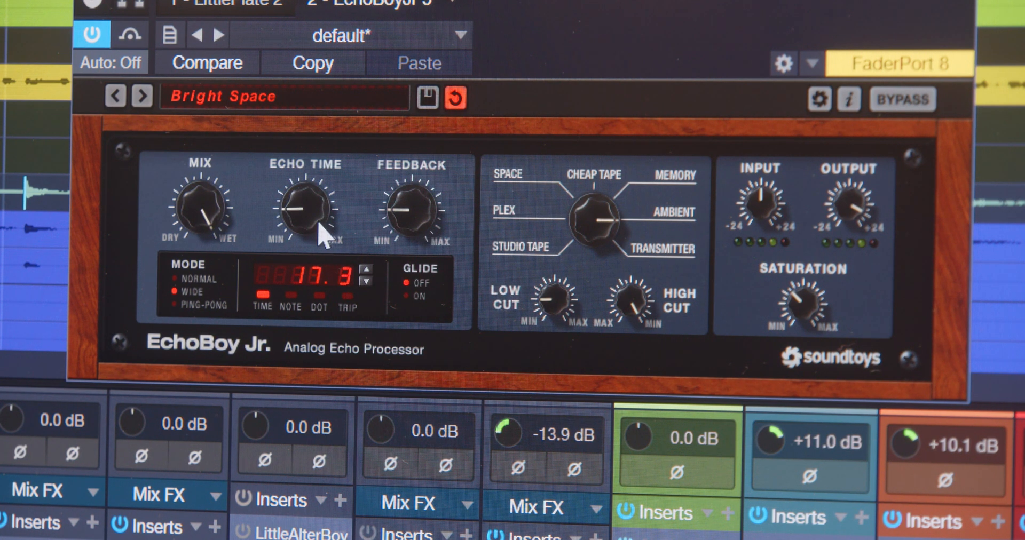
left_click_drag(322, 225, 323, 195)
mouse_move(411, 205)
left_mouse_down()
mouse_move(413, 190)
mouse_move(425, 198)
left_mouse_up()
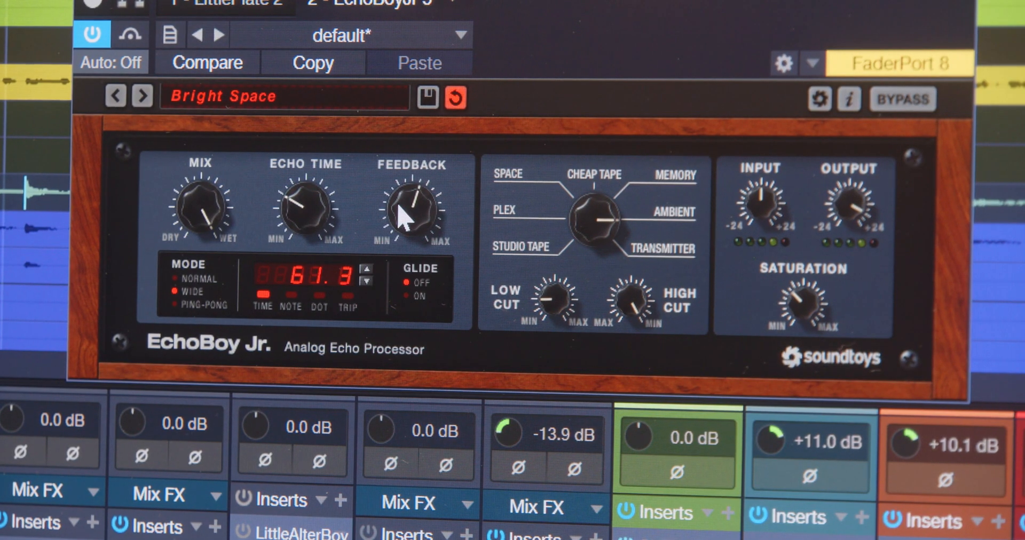
Compare the echo's Normal and Wide modes, finish on Wide, and lower the output level slightly
left_click(193, 279)
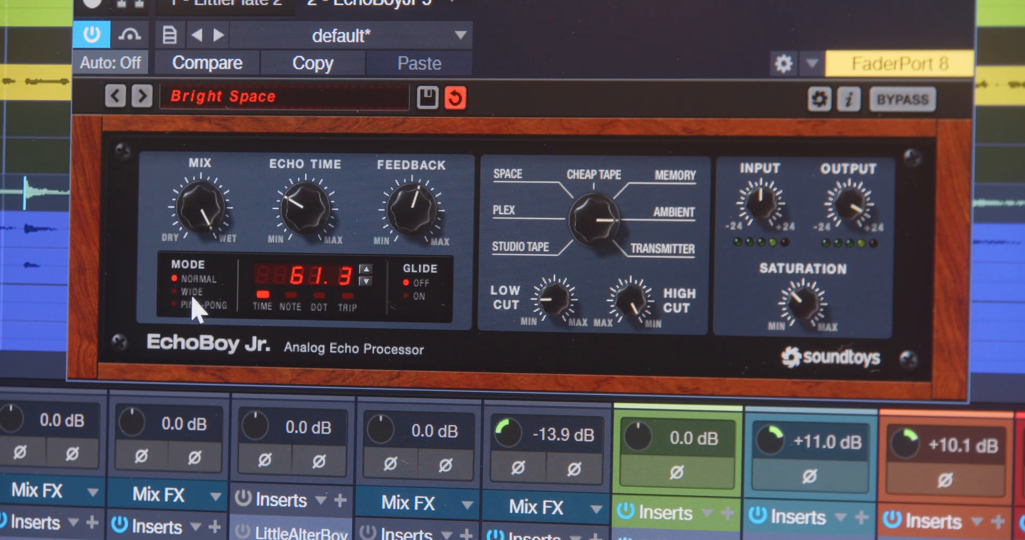
left_click(192, 293)
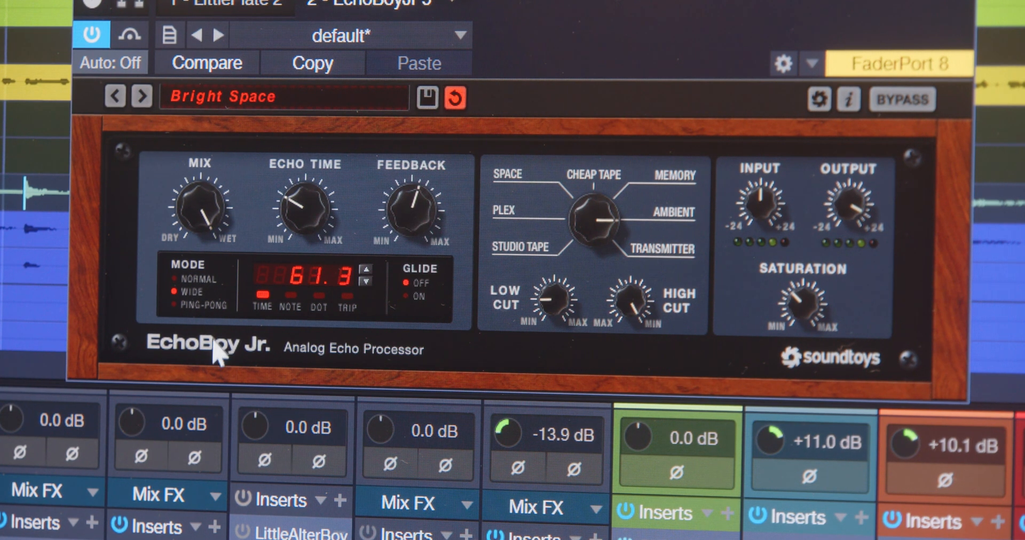
left_click(201, 305)
left_click(194, 291)
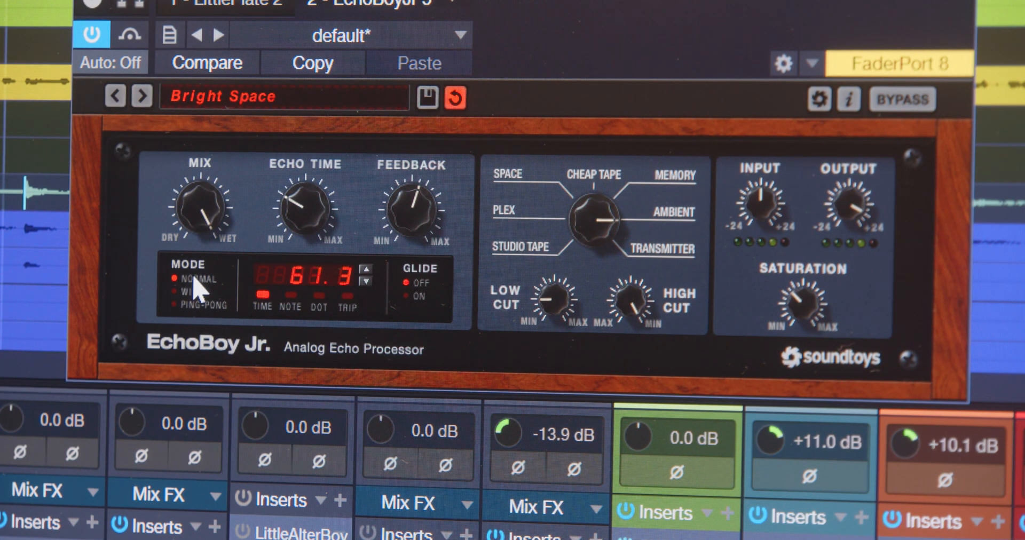
left_click(195, 293)
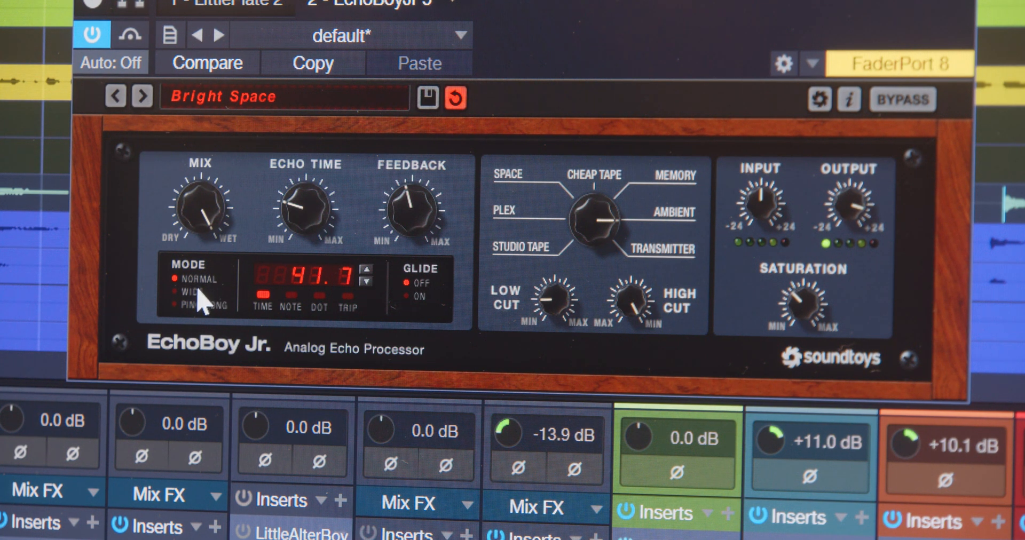
left_click(196, 294)
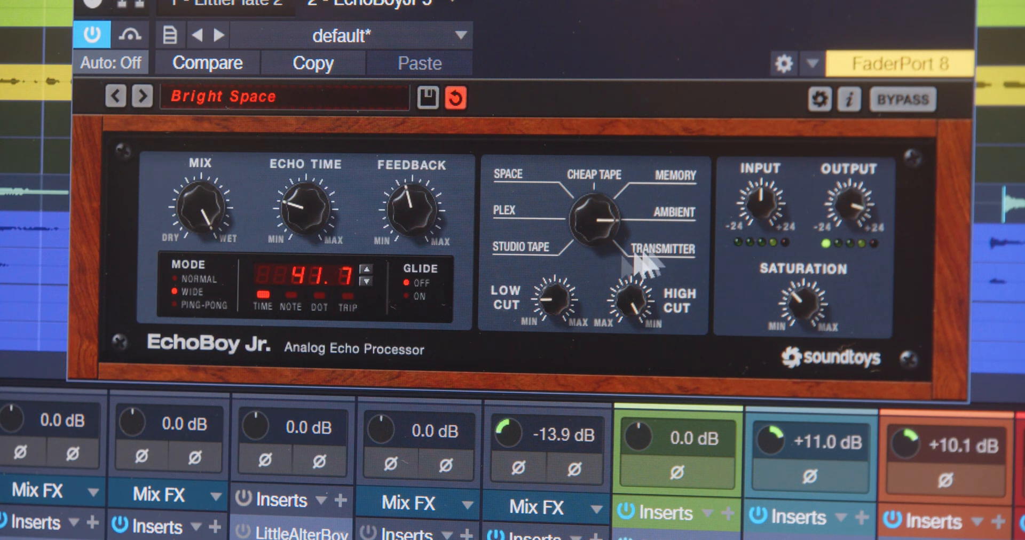
left_click_drag(843, 212, 837, 218)
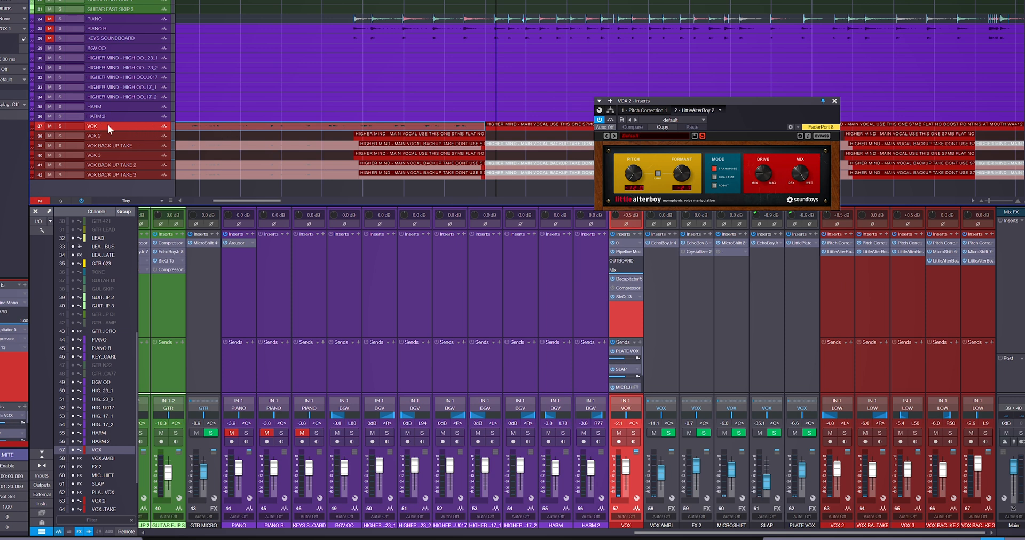
Enlarge the VOX track's height and select the doubled vocal tracks below it one by one, down to VOX BACK UP TAKE 3
left_click_drag(119, 131, 121, 162)
scroll(163, 139, "down", 1)
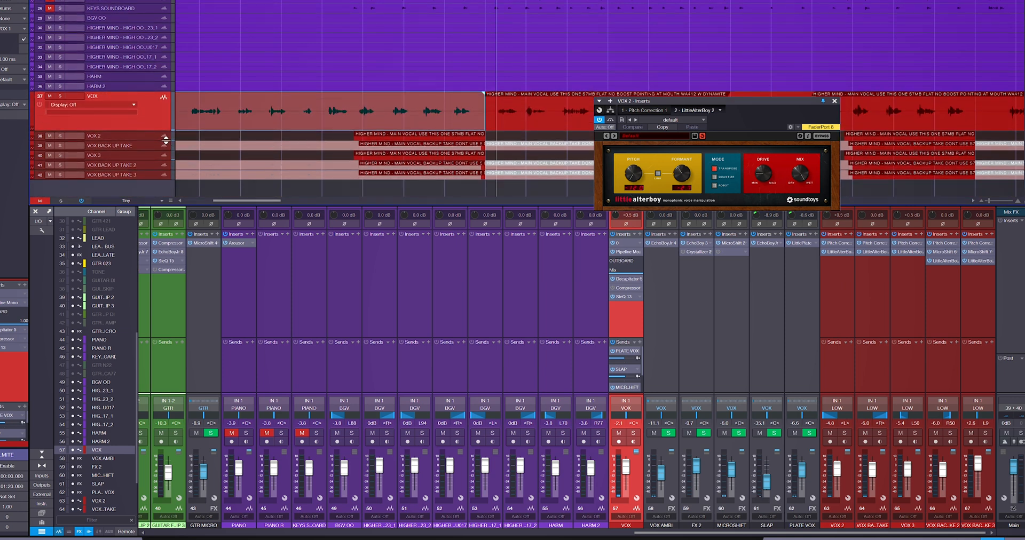
left_click(146, 137)
left_click(143, 144)
left_click(143, 154)
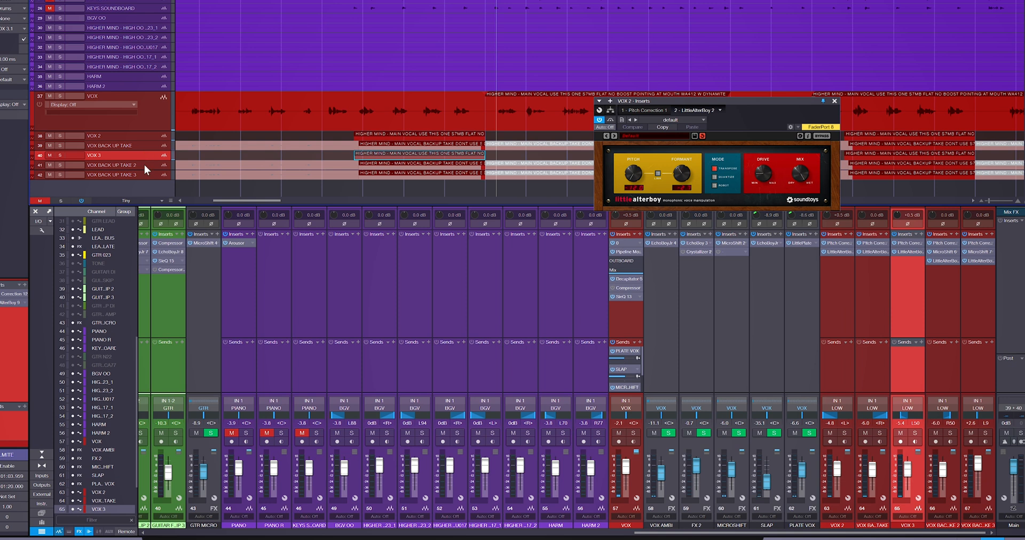
left_click(145, 164)
left_click(143, 173)
left_click(145, 168)
Review the VOX 2, VOX 3 and VOX BACK UP TAKE 3 channels by selecting each in turn, ending on VOX 2
left_click(127, 136)
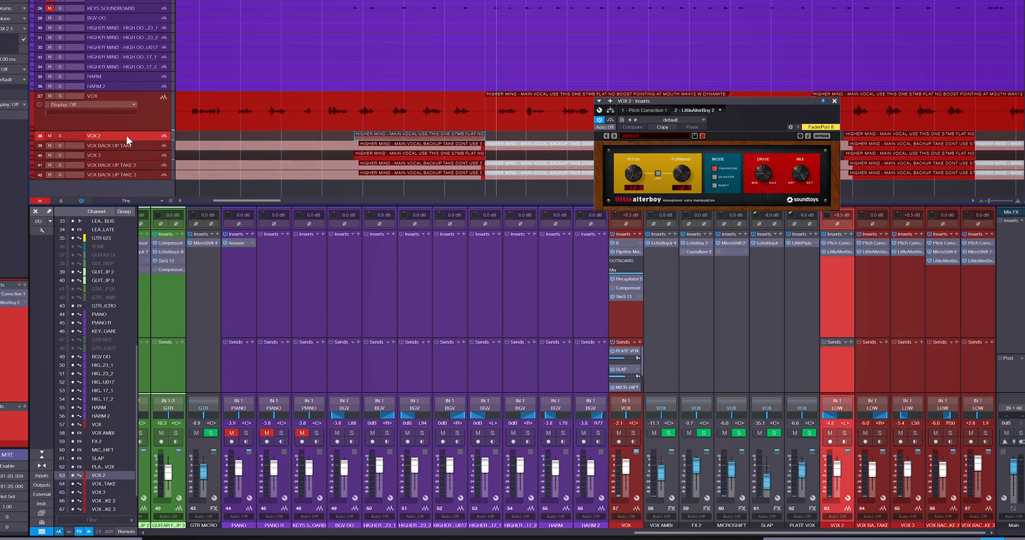
left_click(123, 156)
left_click(129, 136)
left_click(131, 156)
left_click(132, 175)
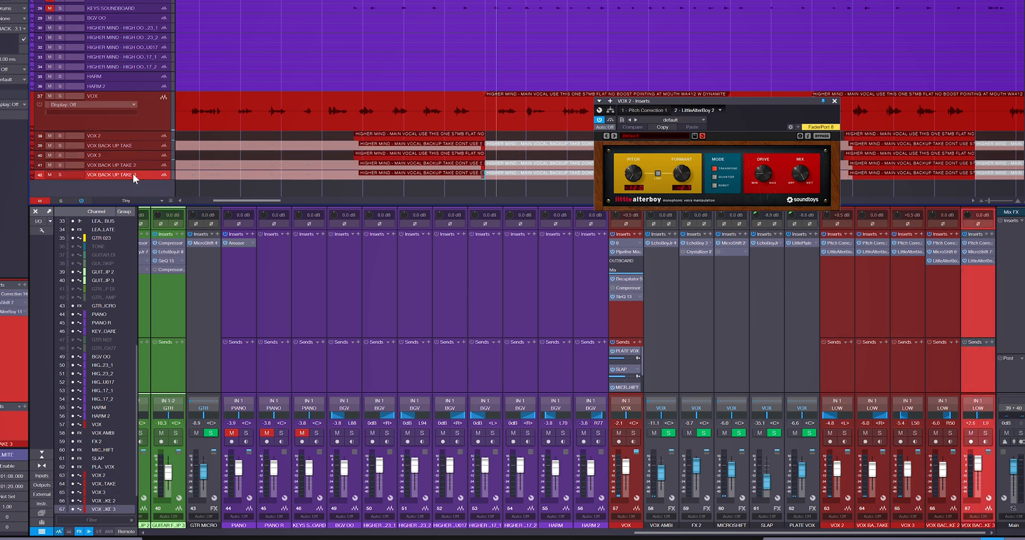
left_click(133, 155)
left_click(132, 138)
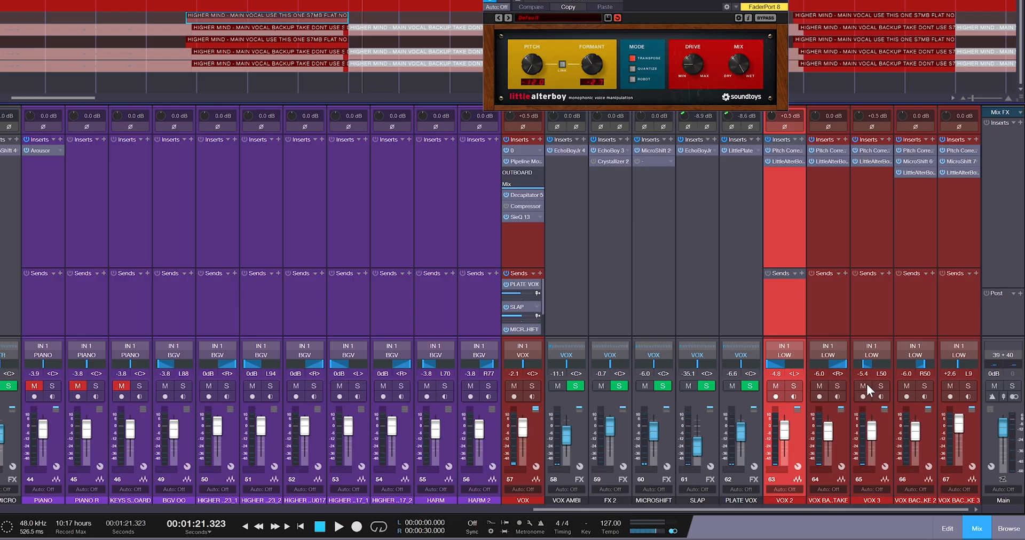
Mute VOX 3, VOX BACK UP TAKE 2, VOX BACK UP TAKE 3 and VOX BACK UP TAKE in the mixer
left_click(864, 386)
left_click(907, 385)
left_click(951, 386)
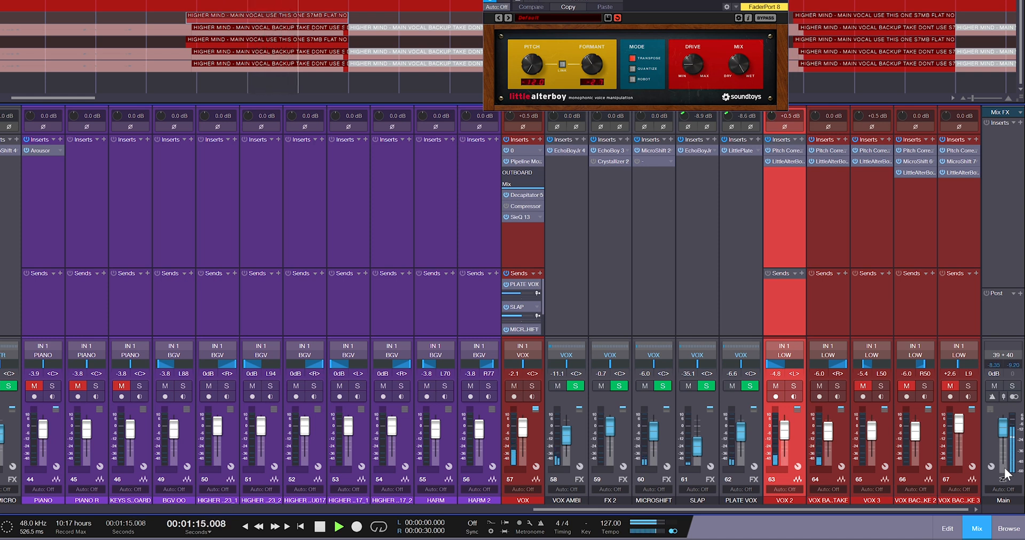
left_click(818, 385)
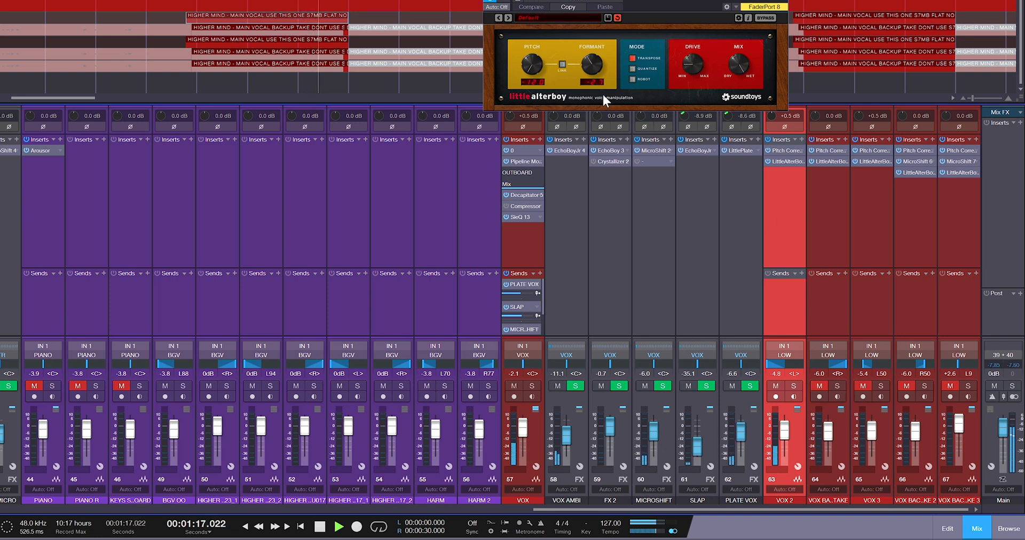
Solo the VOX 2 channel and move its pan from hard left towards the centre
left_click(794, 385)
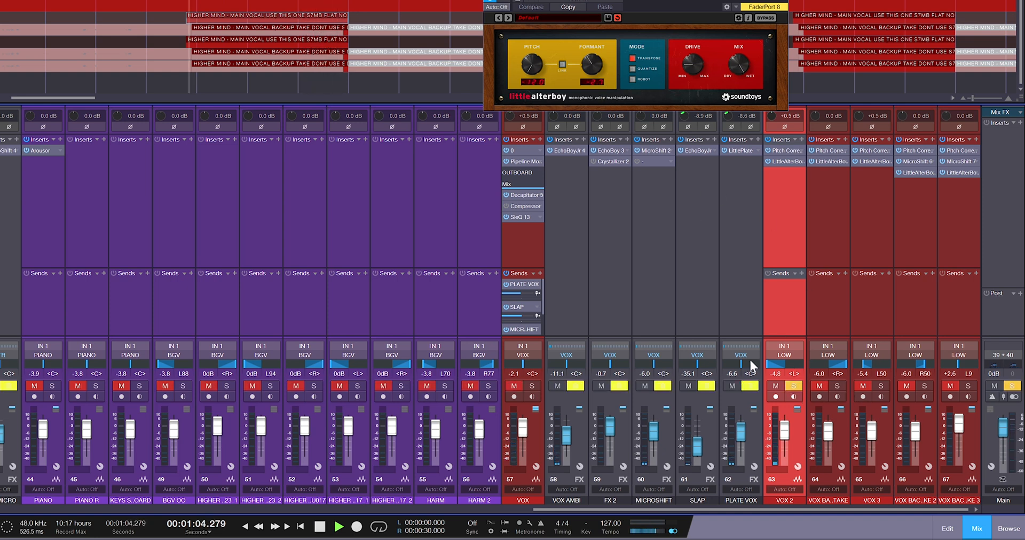
left_click(786, 365)
left_click_drag(786, 364, 785, 364)
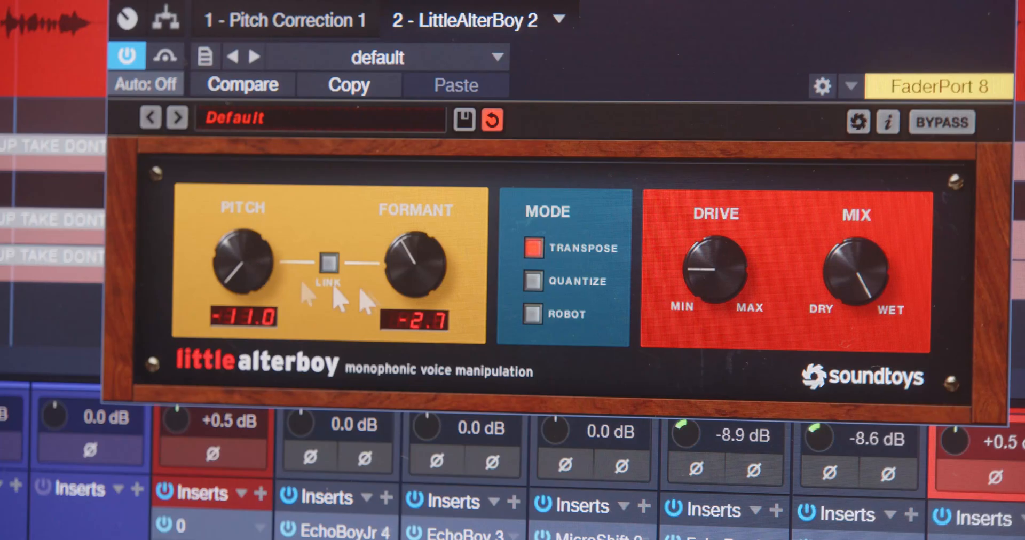
Set VOX 2's LittleAlterBoy pitch to -12.0 and sweep the formant up to 4.2 and back to about -2.8
left_click_drag(541, 73, 591, 68)
left_click_drag(413, 273, 415, 260)
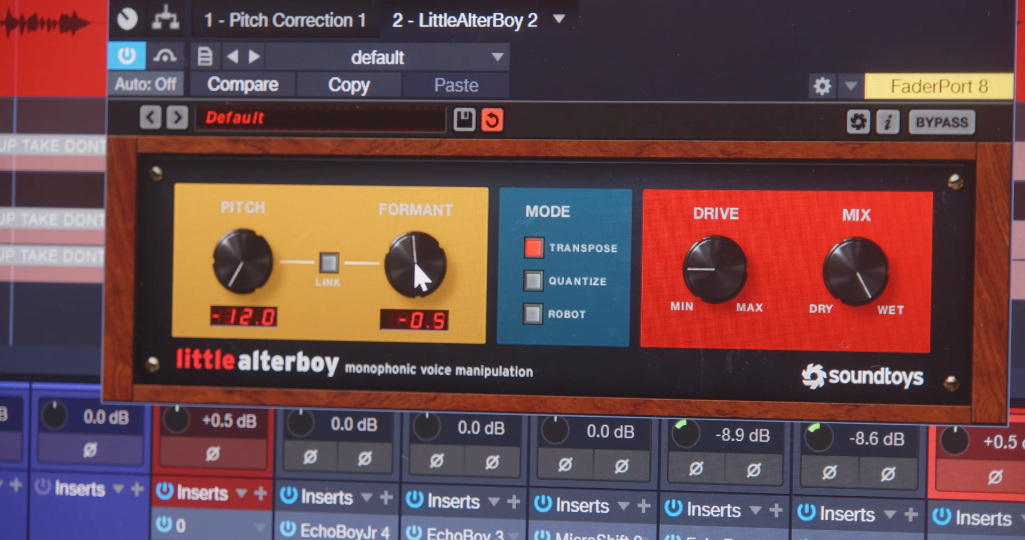
left_click_drag(415, 266, 439, 201)
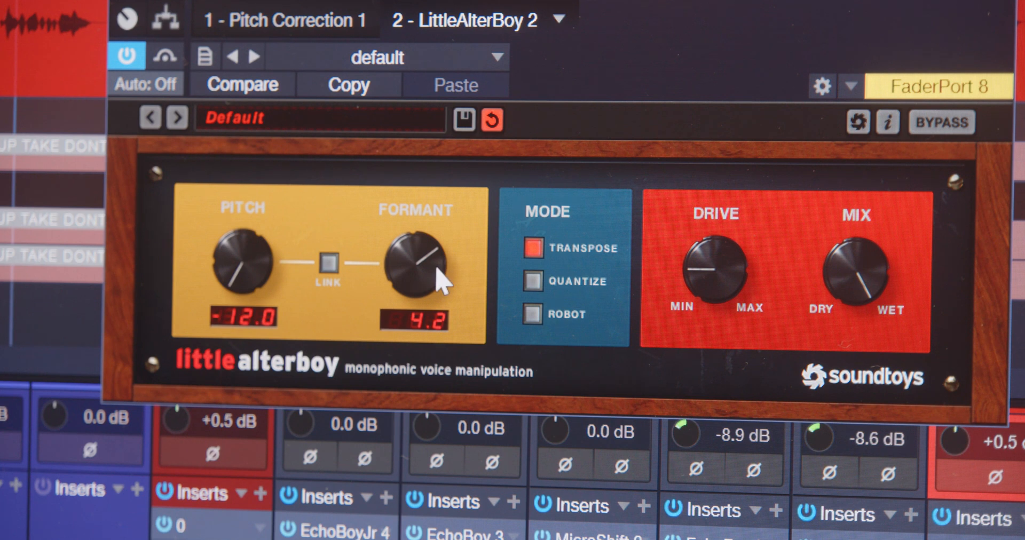
left_click_drag(440, 279, 422, 322)
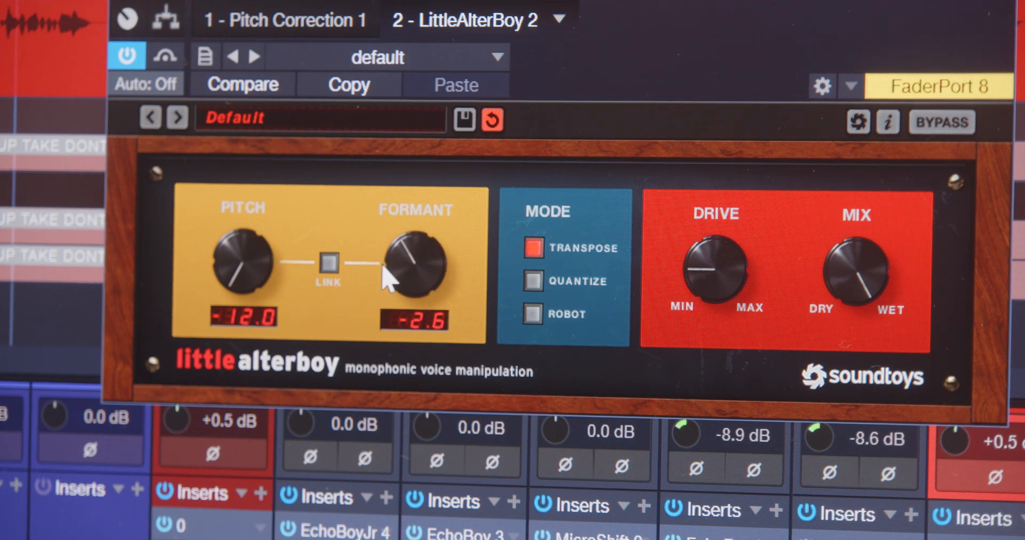
left_click_drag(399, 275, 398, 282)
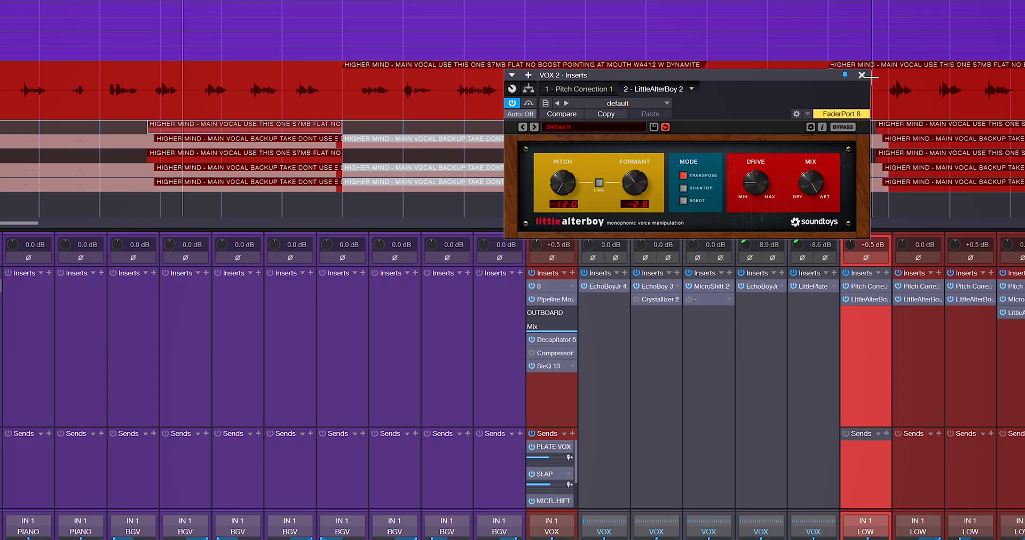
Replace the VOX 2 plug-in window with VOX 3's LittleAlterBoy and sweep its formant from -6.5 up to 6.8 and back down
left_click(861, 75)
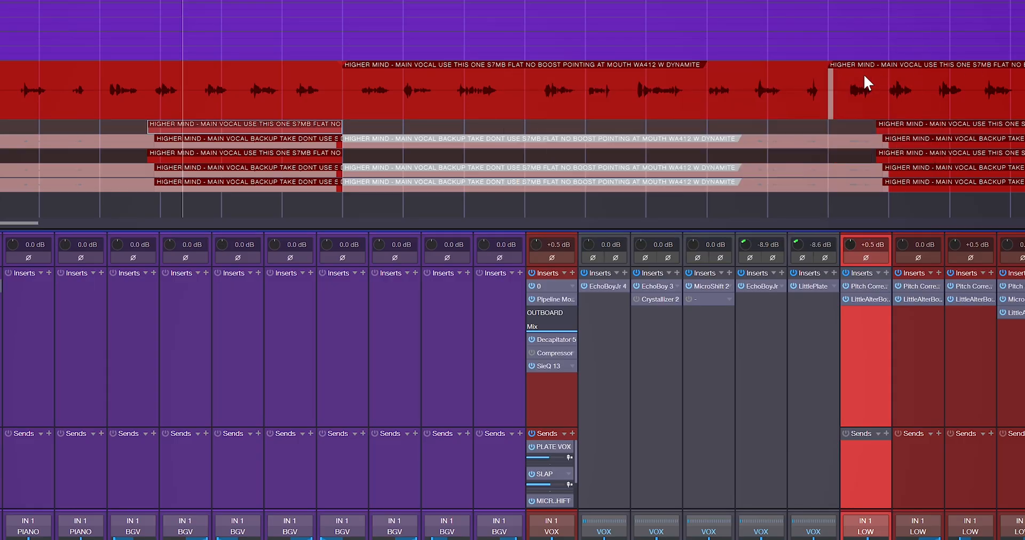
left_click(968, 295)
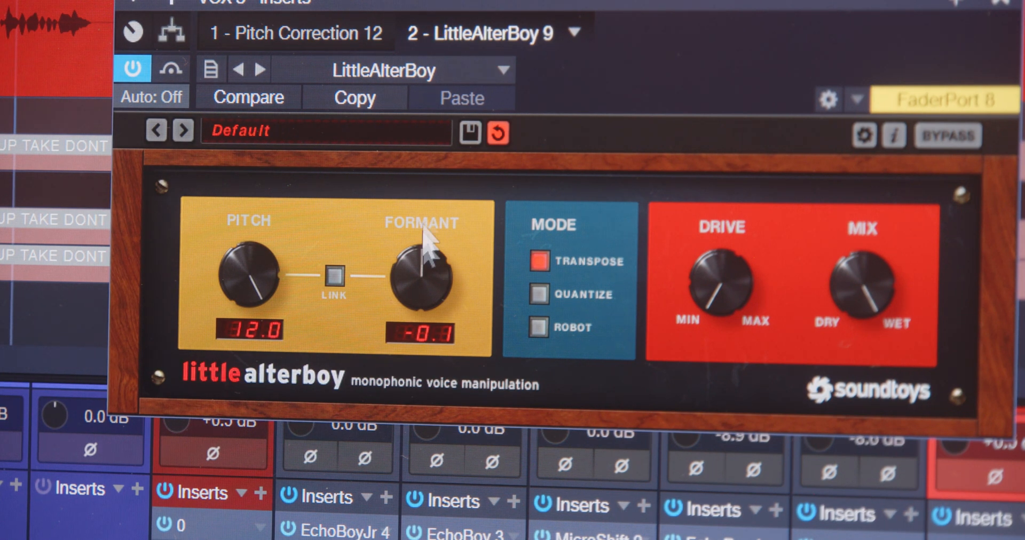
left_click_drag(426, 249, 436, 330)
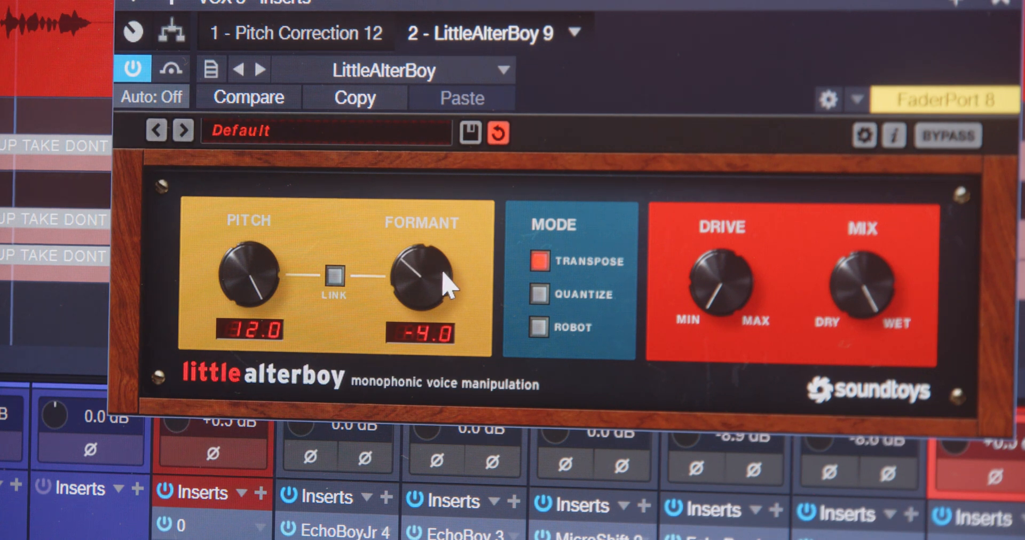
left_click_drag(443, 272, 443, 264)
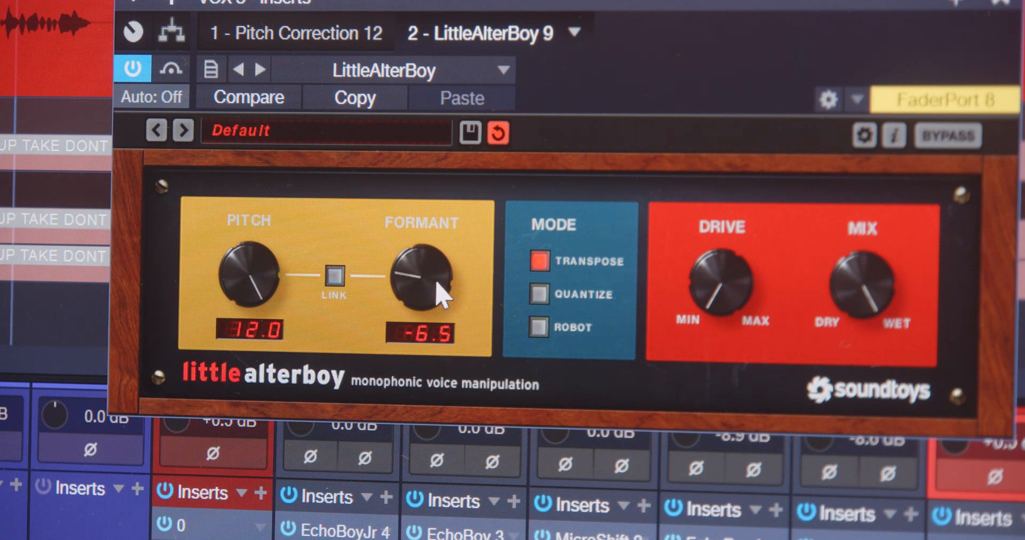
left_click_drag(442, 292, 443, 187)
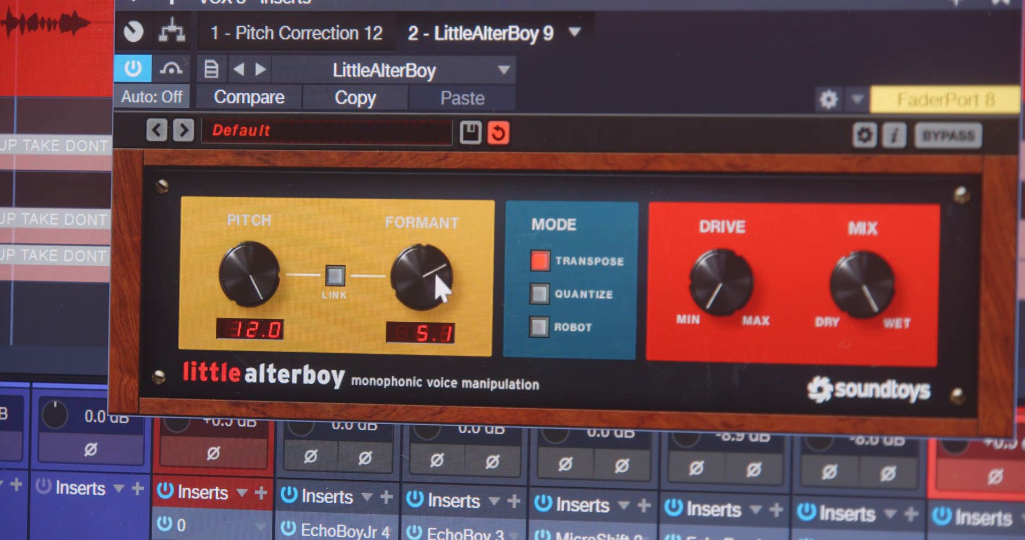
scroll(441, 291, "up", 2)
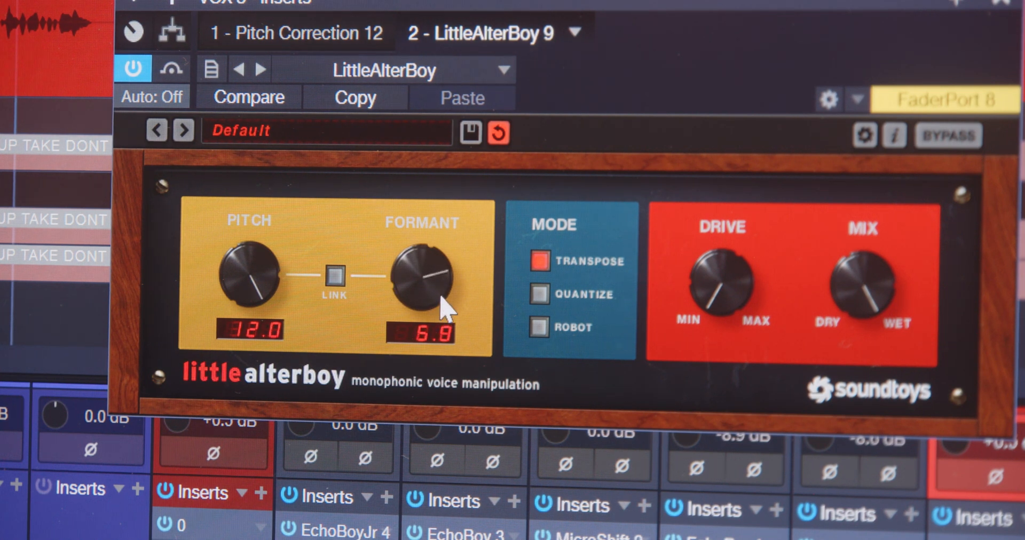
scroll(442, 294, "down", 10)
scroll(458, 286, "down", 3)
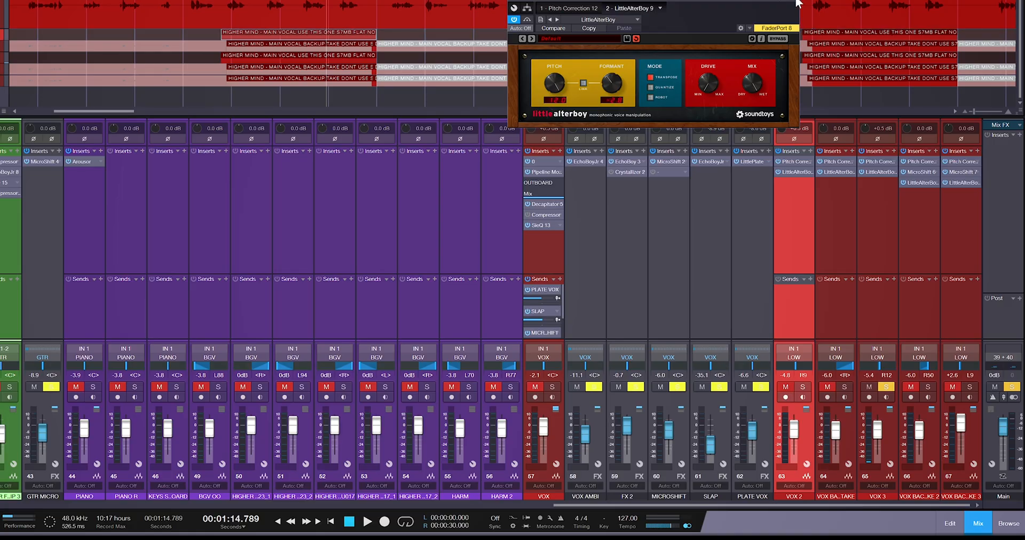
Close VOX 3's plug-in, open LittleAlterBoy on VOX BACK UP TAKE 3 and nudge its formant up slightly
left_click(797, 4)
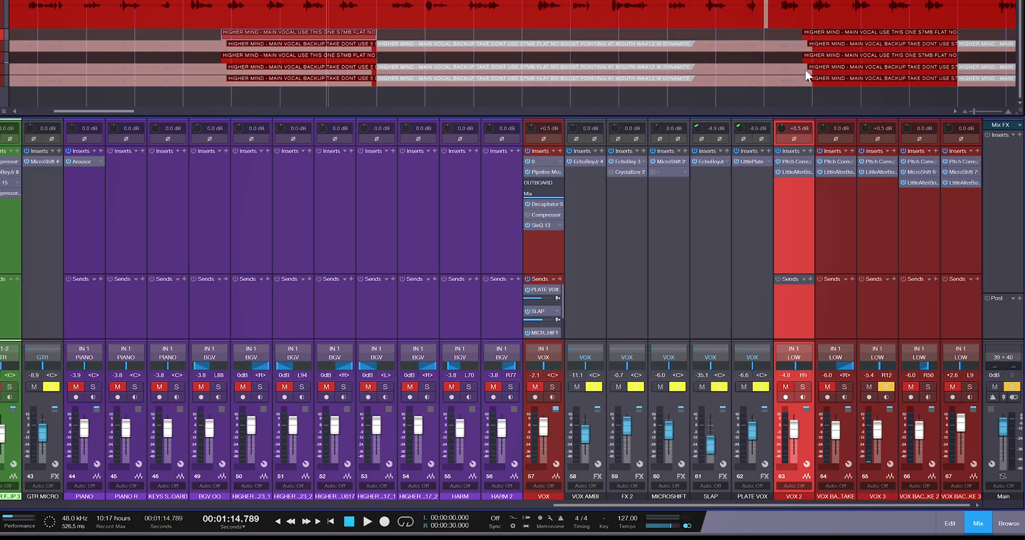
left_click(952, 219)
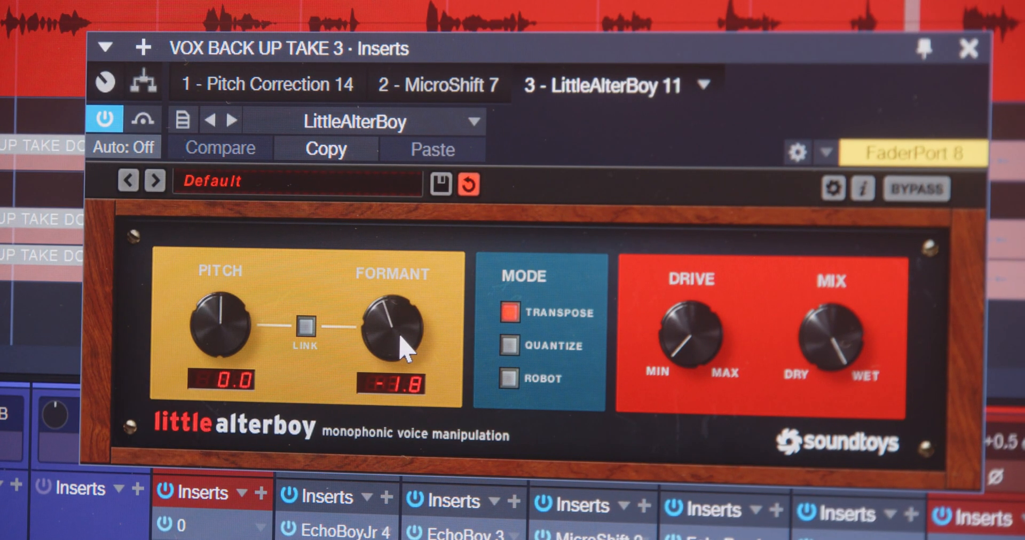
left_click_drag(408, 350, 411, 345)
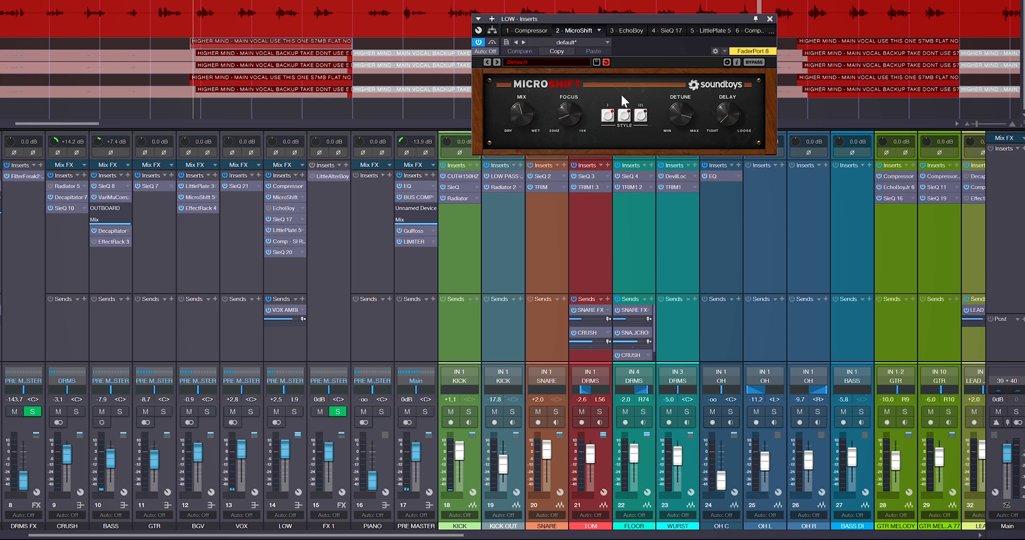
Solo the LOW bus, set its MicroShift mix to about two-thirds wet and raise the delay to just below midway
left_click_drag(521, 115, 521, 152)
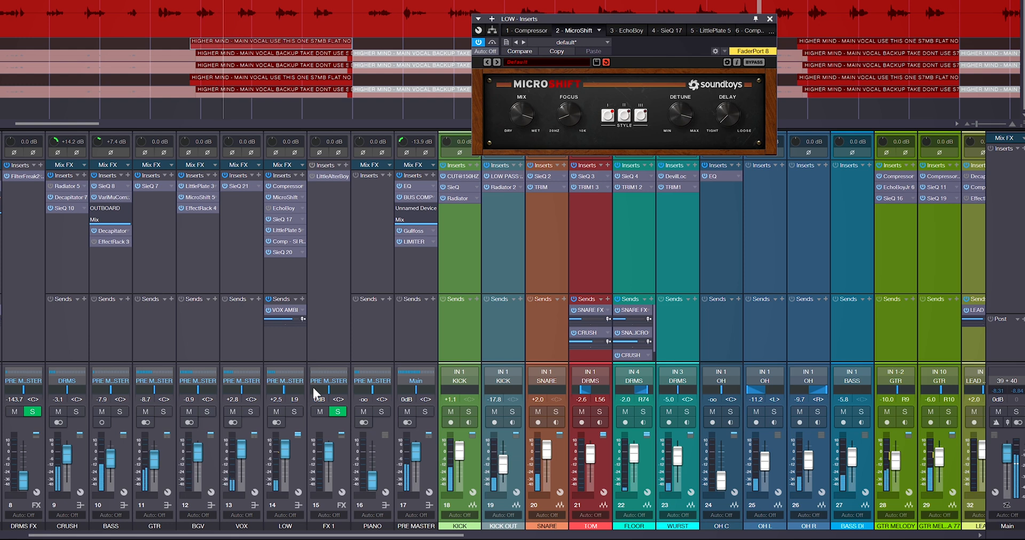
left_click(295, 412)
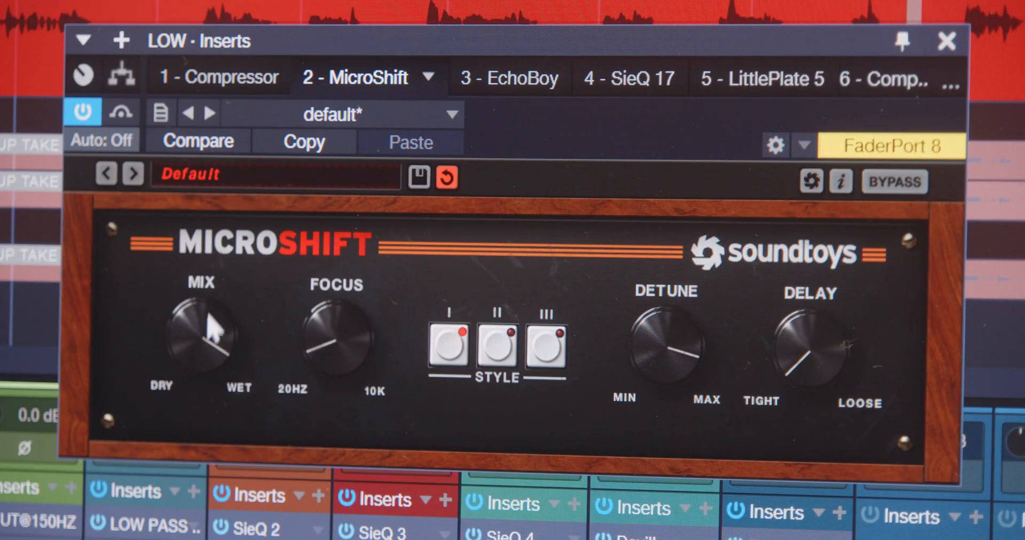
left_click_drag(524, 109, 520, 126)
left_click_drag(824, 347, 828, 240)
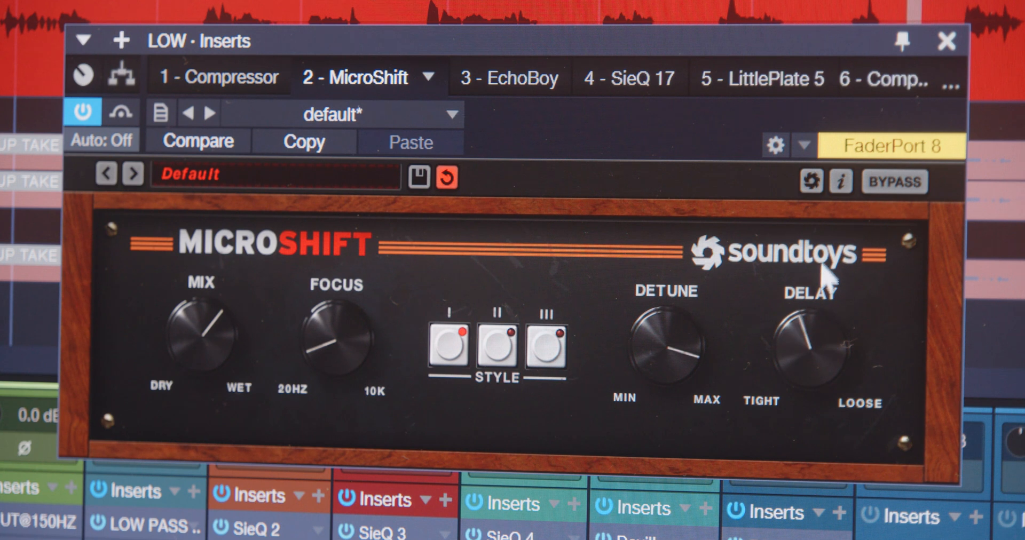
Bring up the LOW bus's LittlePlate 5 reverb and fine-tune its mix to a little below midway
left_click_drag(780, 344, 748, 364)
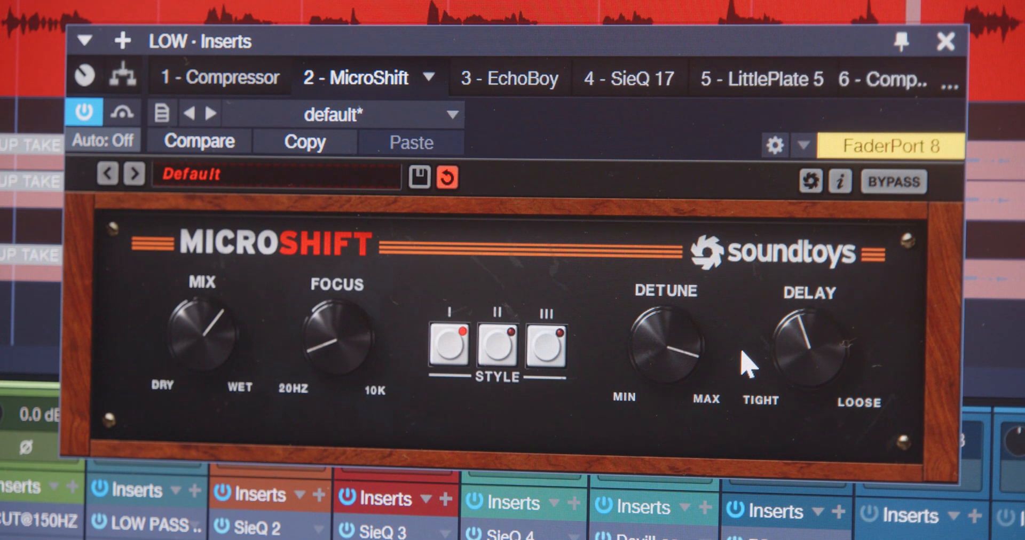
left_click(619, 79)
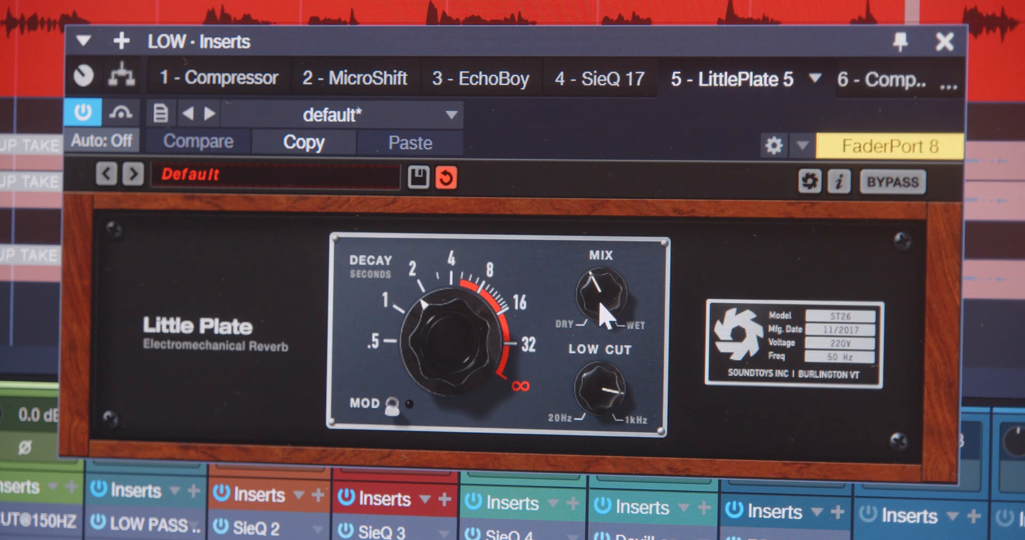
left_click_drag(595, 290, 594, 297)
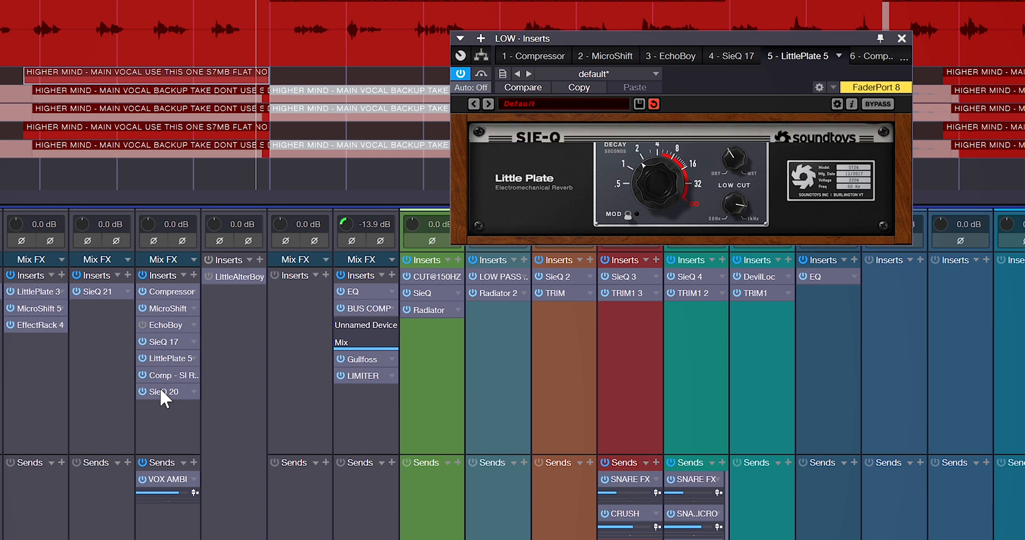
Open SieQ 20 on the LOW bus and, during playback, sweep its 0.7 kHz mid gain up and back down
left_click(160, 389)
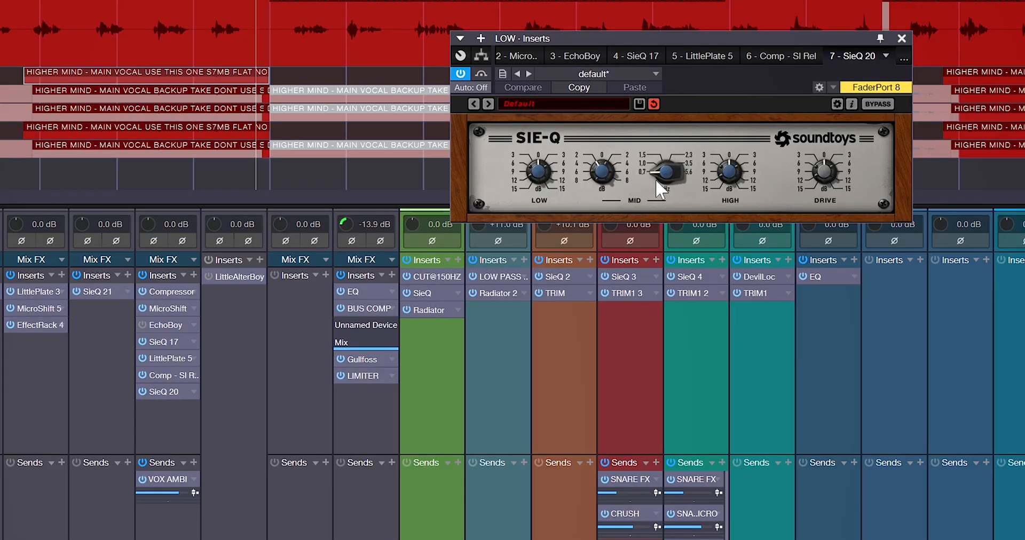
key("space")
left_click_drag(610, 172, 613, 168)
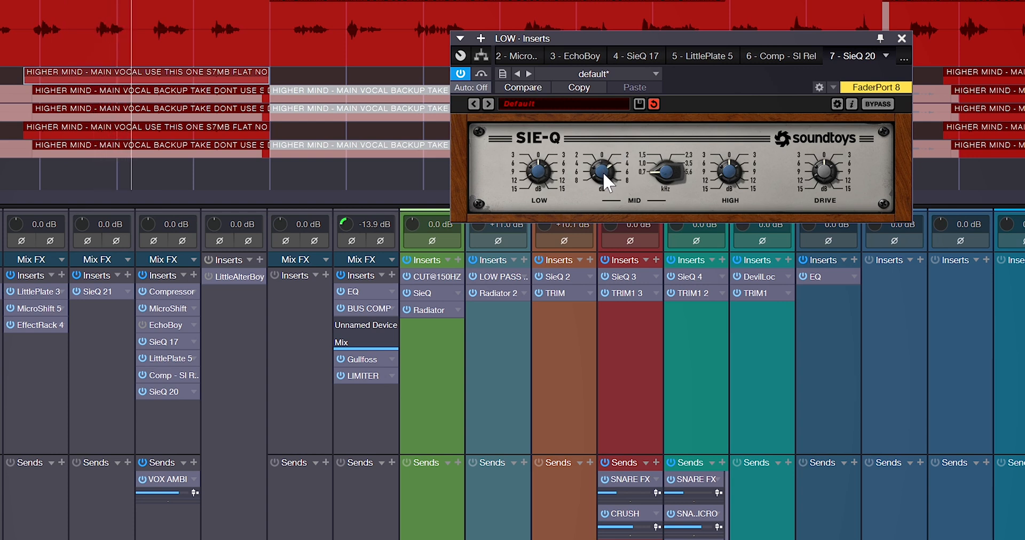
left_click_drag(604, 172, 602, 203)
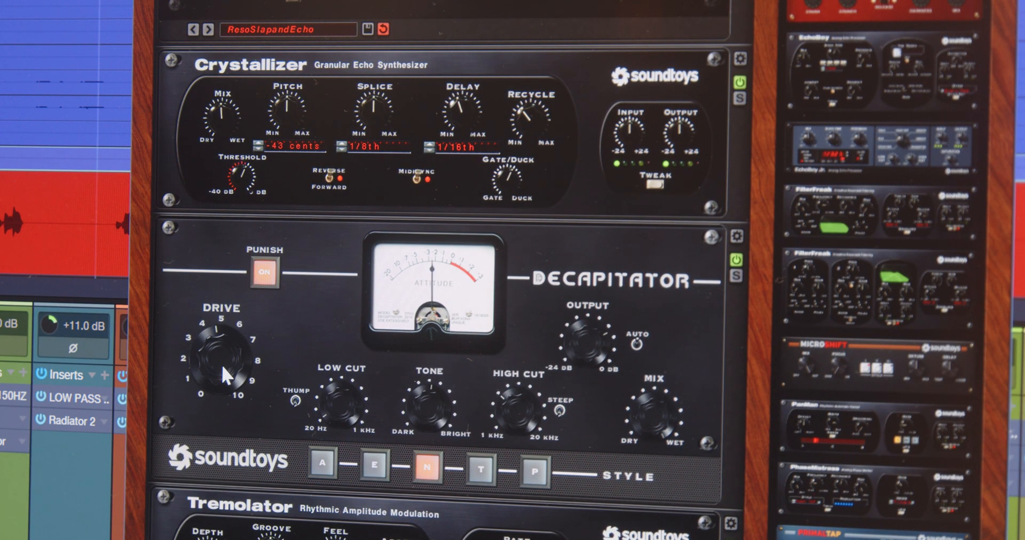
Turn down the Decapitator's drive in the effect rack using the ResoSlapandEcho preset
left_click_drag(223, 367, 192, 415)
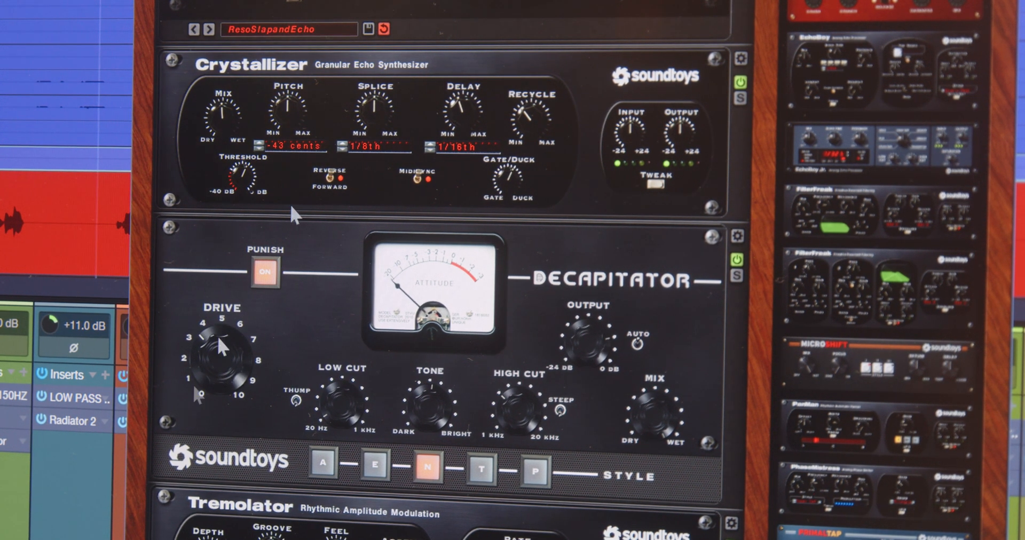